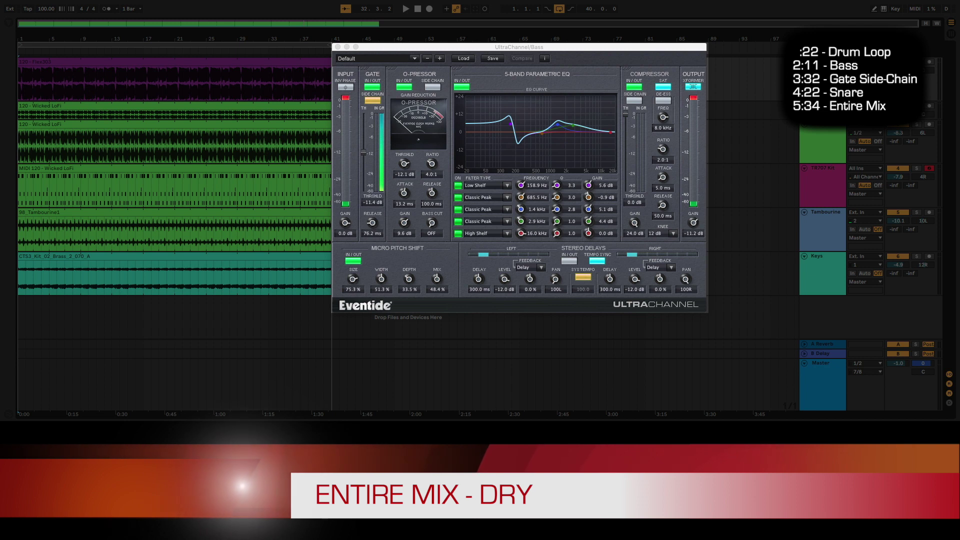
Audition the dry drum loop and bypass the Compressor module in its channel strip.
key(space)
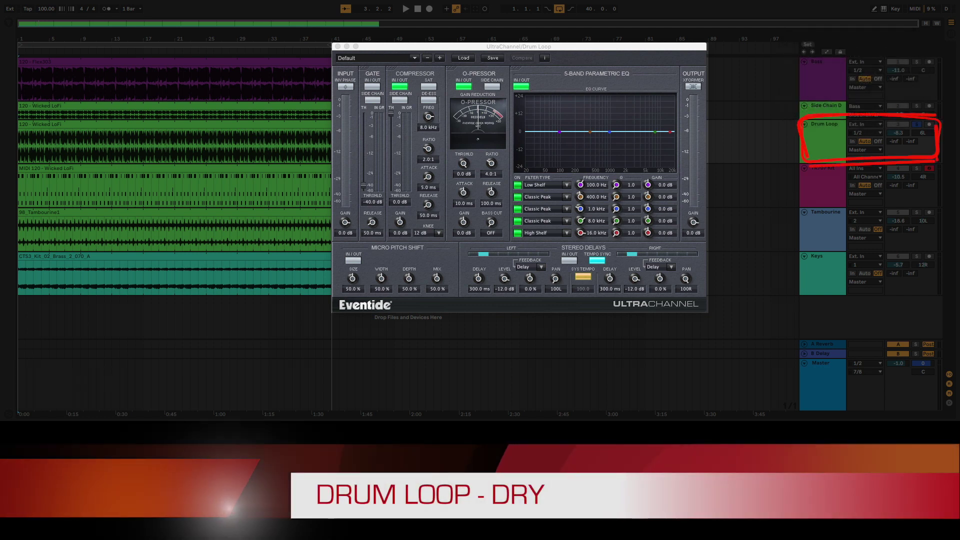
key(space)
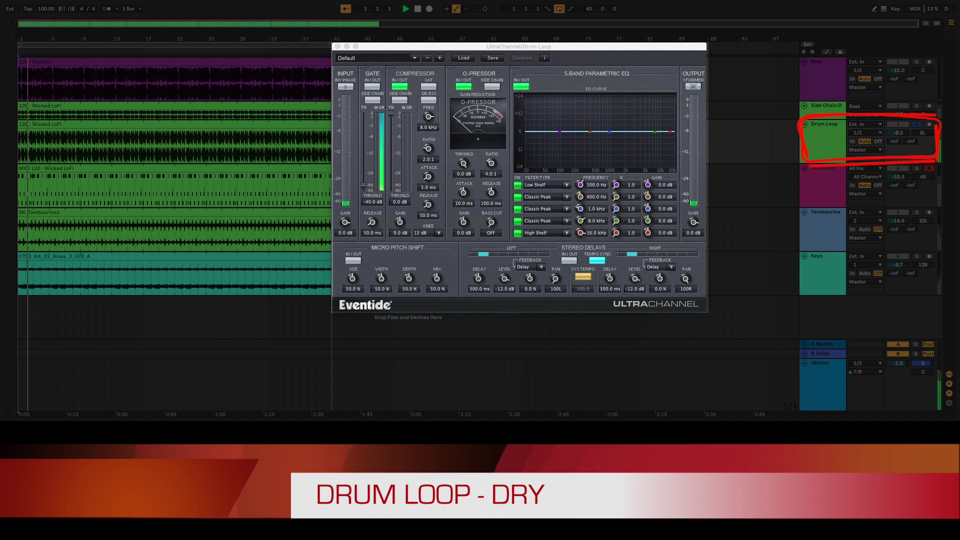
key(space)
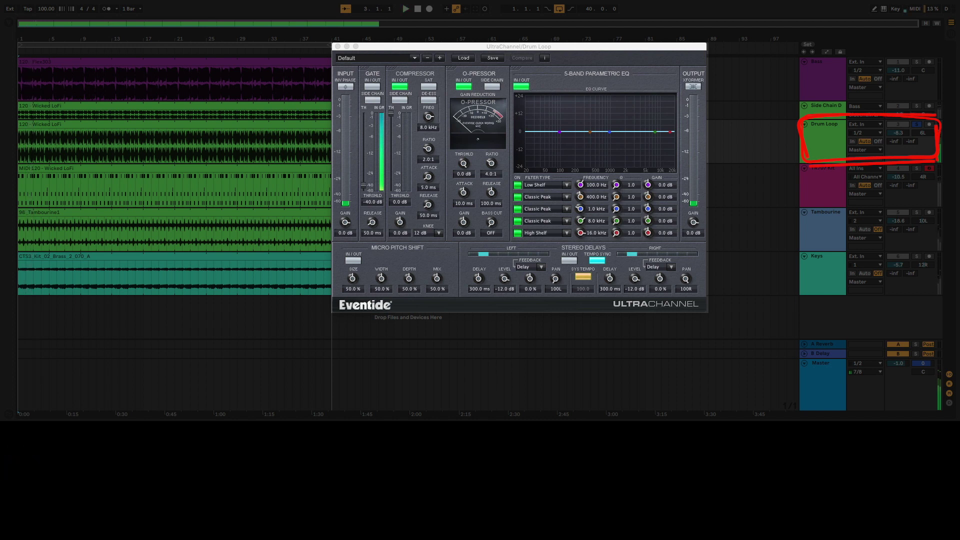
click(404, 87)
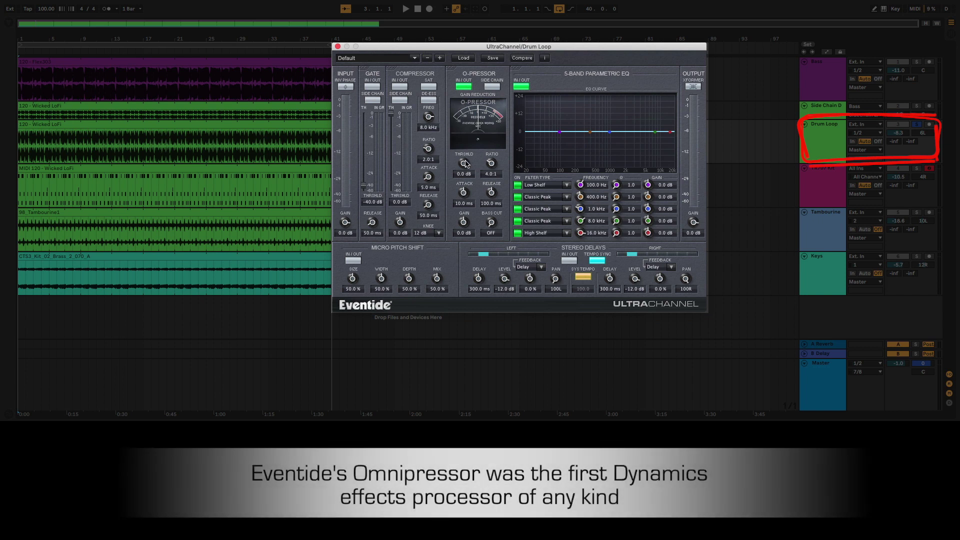
During drum loop playback, set the O-Pressor threshold to -25.5 dB, attack to 99.1 ms, release to 1.0 ms and ratio to 8.2:1.
key(space)
drag(465, 164, 461, 212)
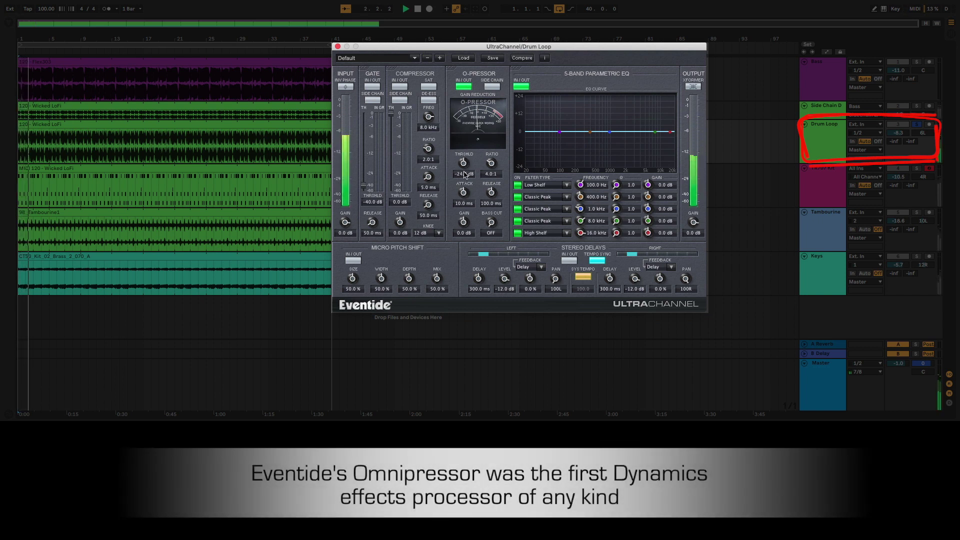
drag(466, 166, 470, 125)
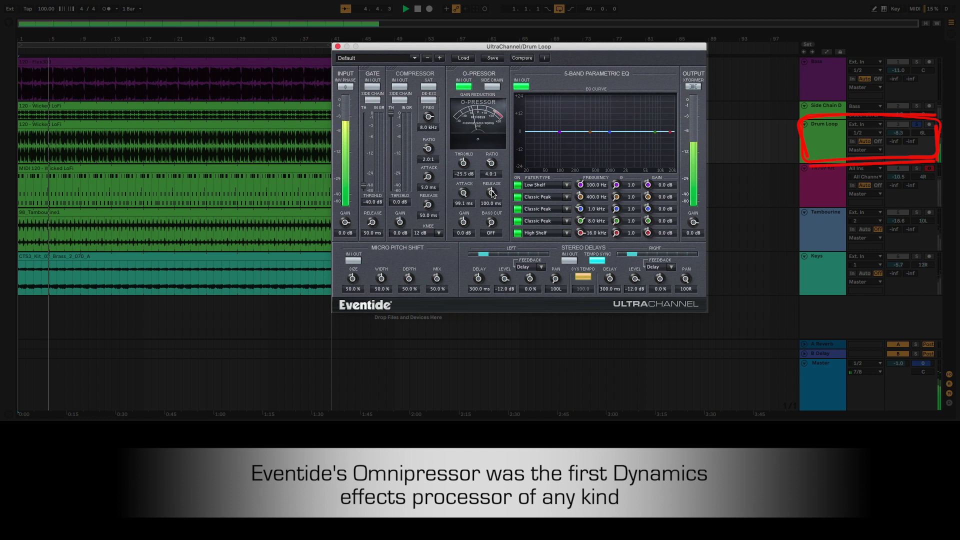
drag(491, 193, 492, 218)
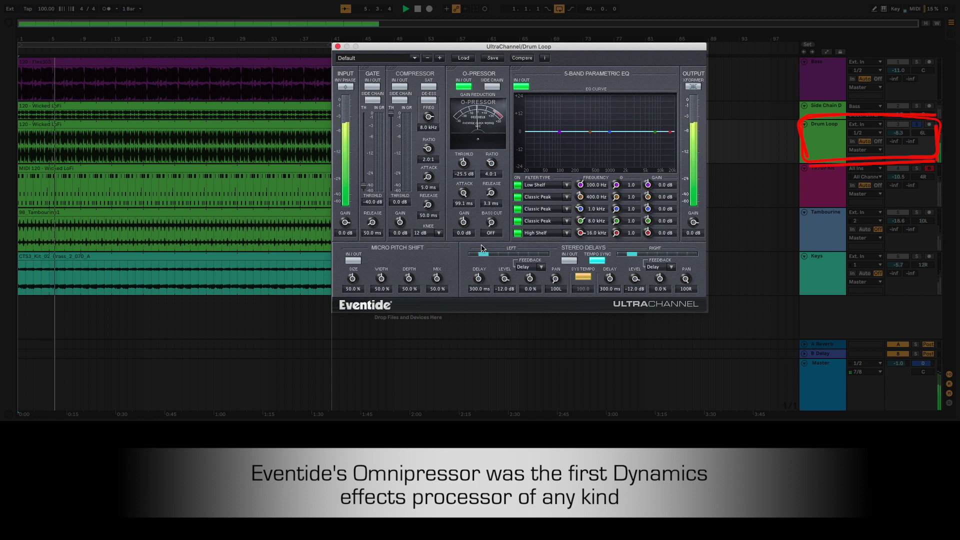
drag(491, 193, 491, 200)
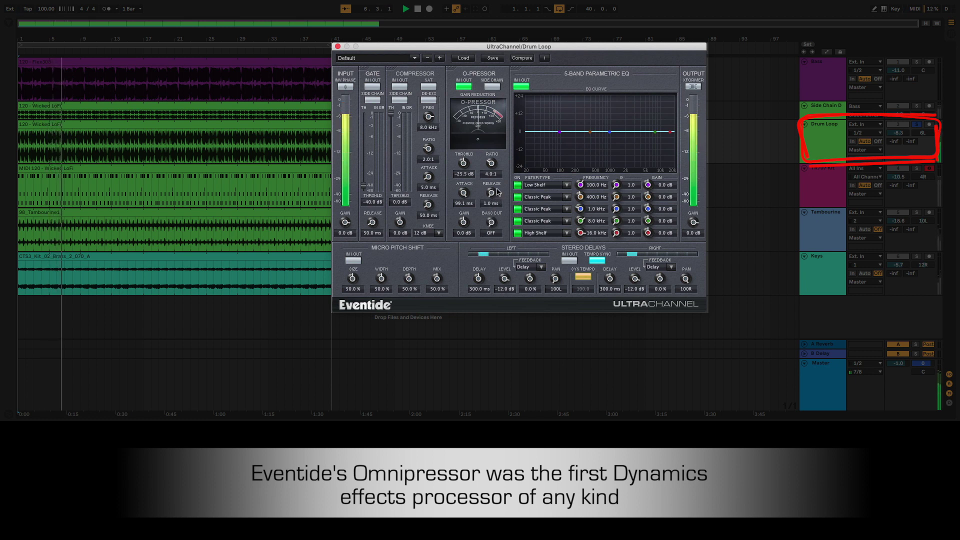
drag(492, 164, 492, 148)
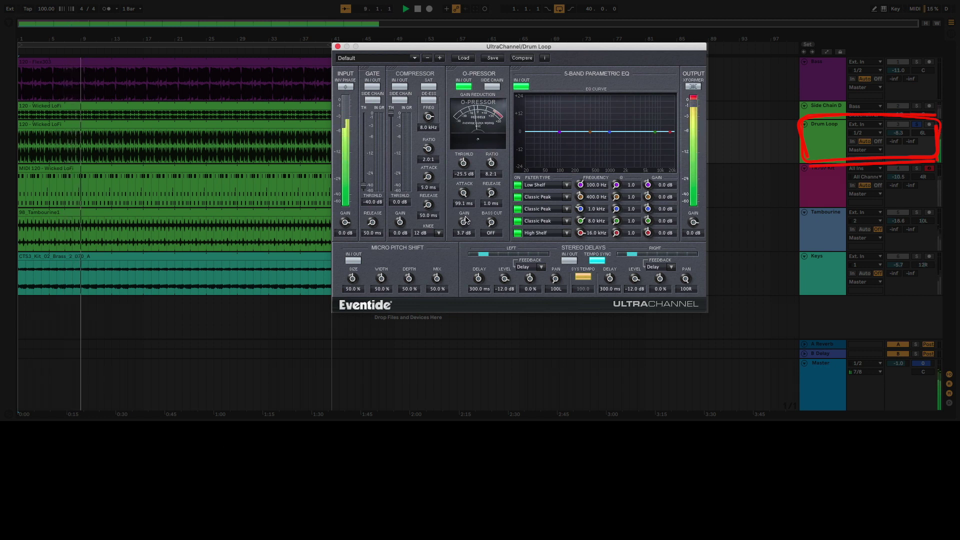
Set the drum loop's O-Pressor gain to 2.6 dB, enable the output transformer and lower the output gain to -2.5 dB.
drag(464, 226, 465, 222)
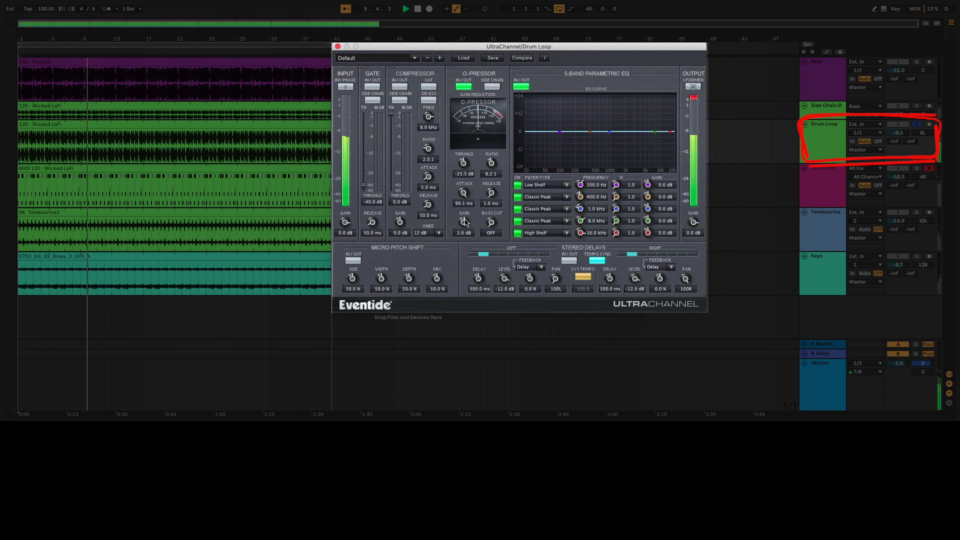
click(693, 86)
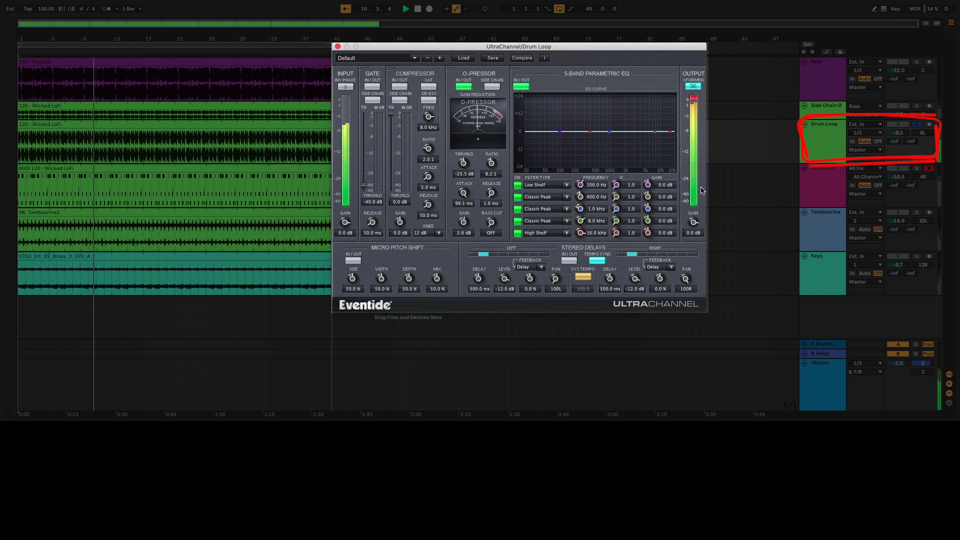
drag(692, 222, 692, 227)
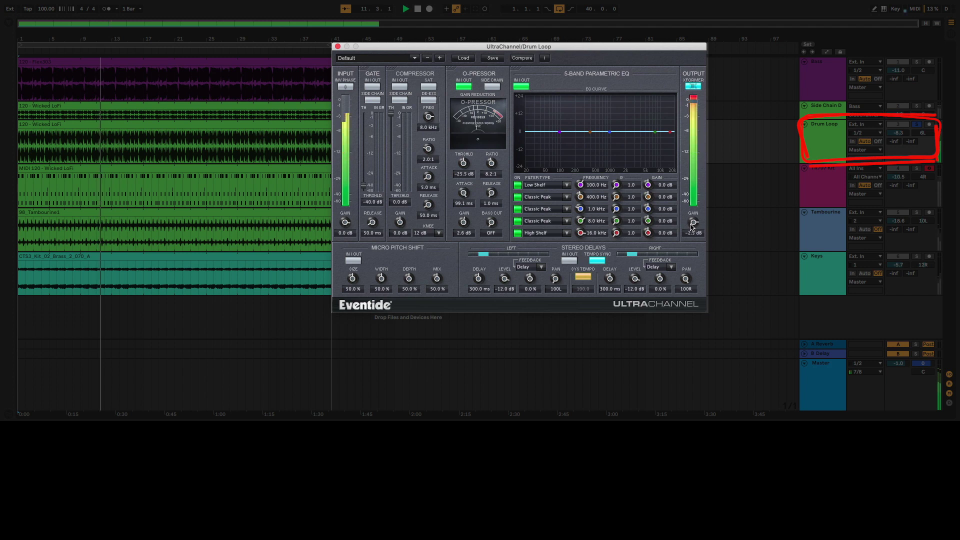
key(space)
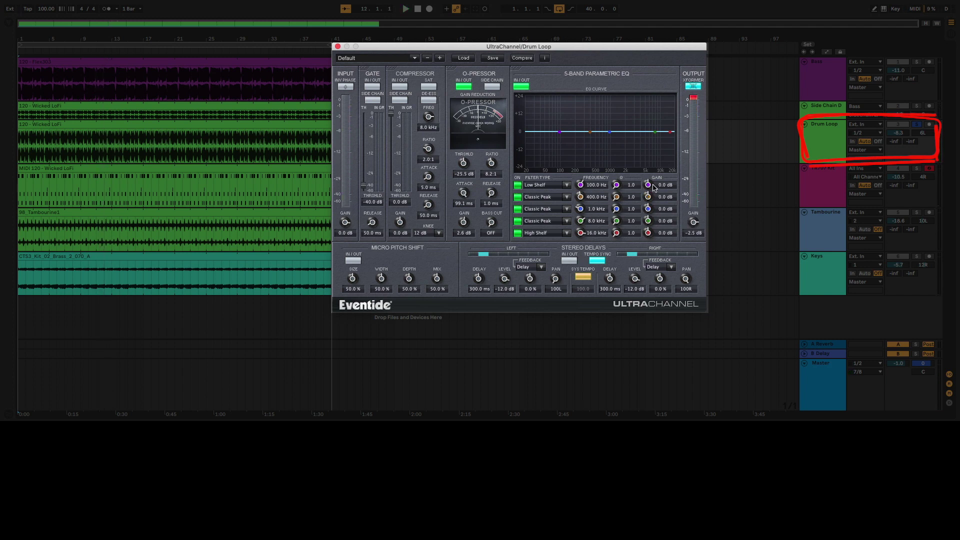
Make the drum loop's first EQ band a Modern Peak at 92.8 Hz with 15.0 dB gain and a Q of 7.5.
drag(648, 188, 648, 147)
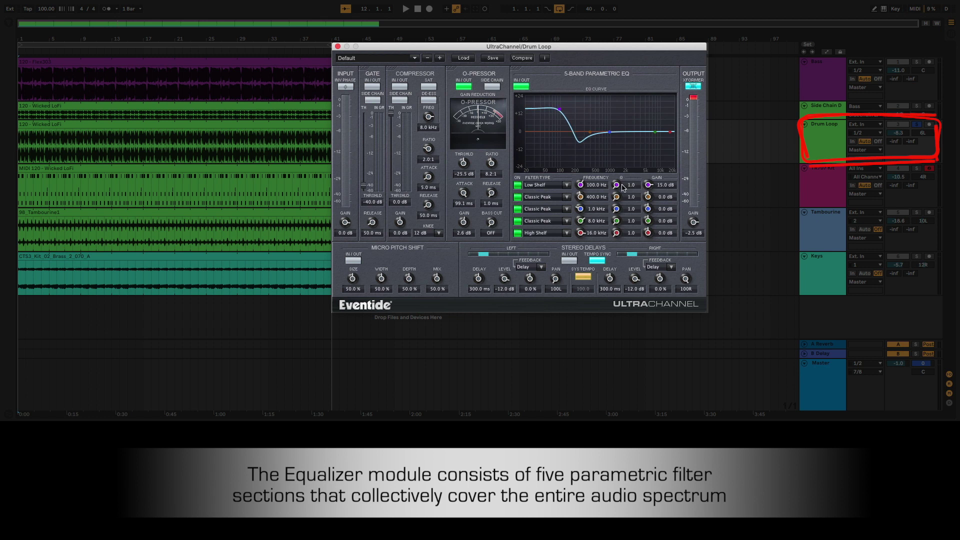
drag(616, 186, 615, 172)
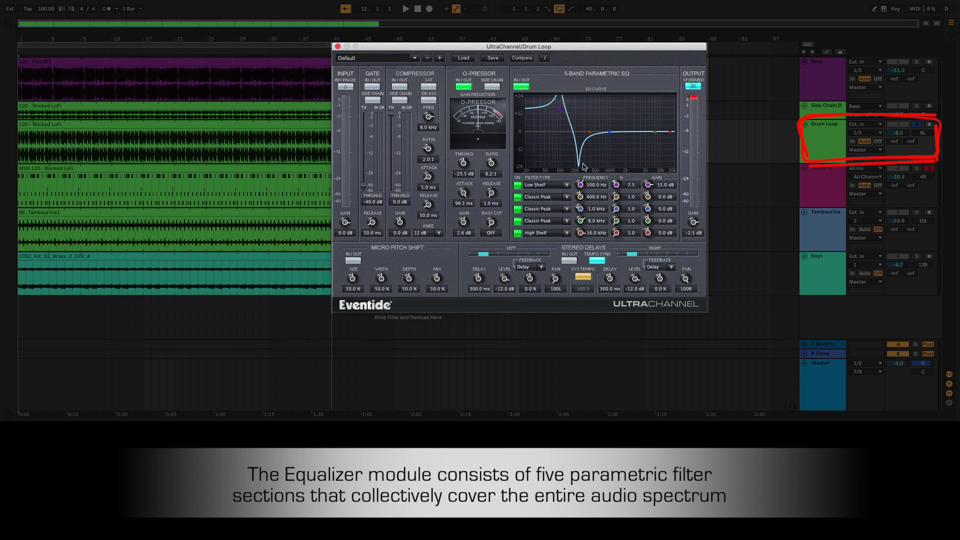
click(567, 188)
click(550, 216)
mouse_move(581, 186)
mouse_down()
mouse_move(580, 195)
mouse_move(581, 186)
mouse_up()
key(space)
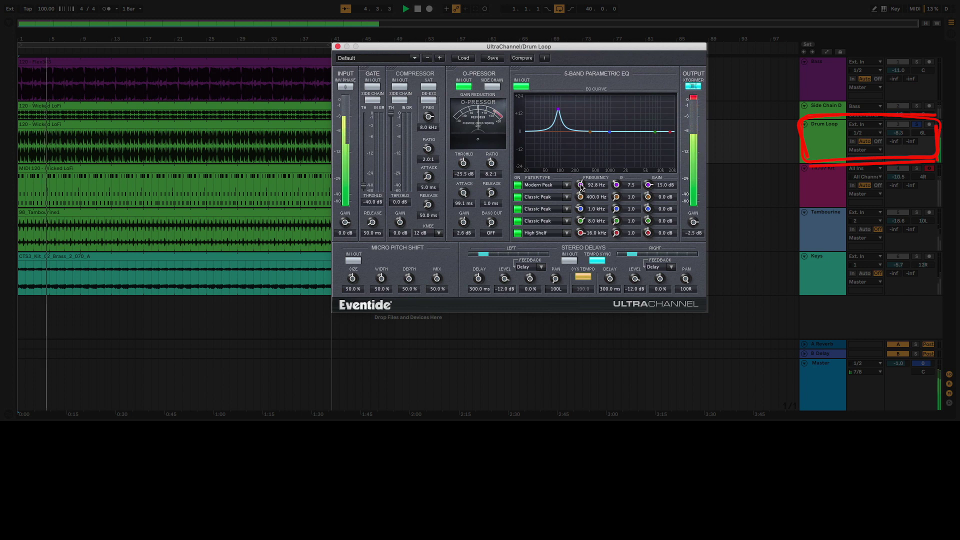
key(space)
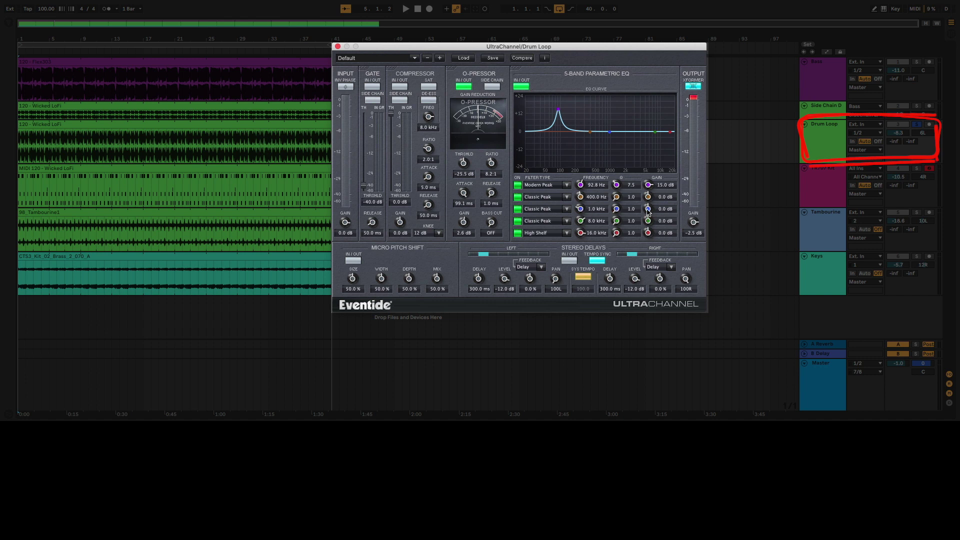
Boost the drum loop's third EQ band by 9.1 dB at 1.2 kHz with Q 6.0, and adjust the fourth band at 10.8 kHz.
key(space)
drag(648, 211, 648, 188)
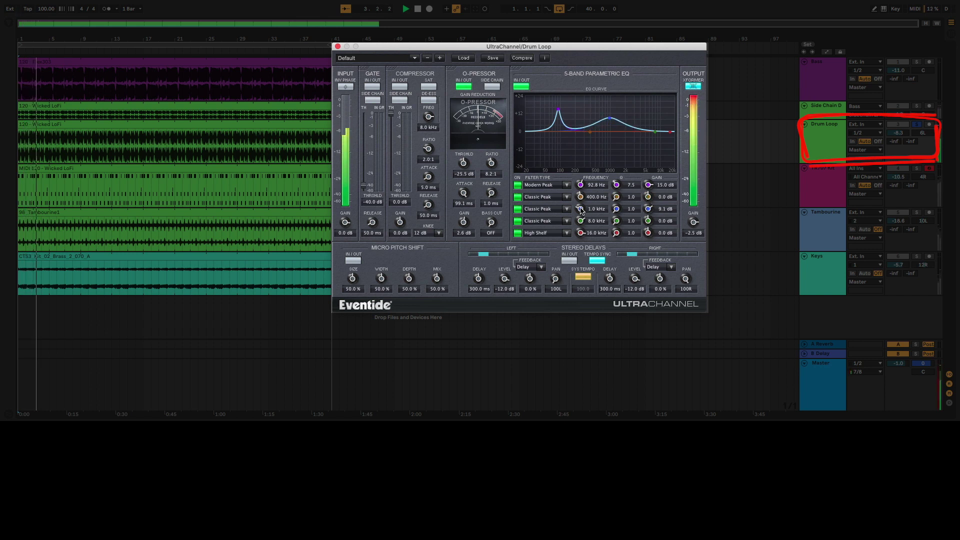
drag(581, 211, 582, 204)
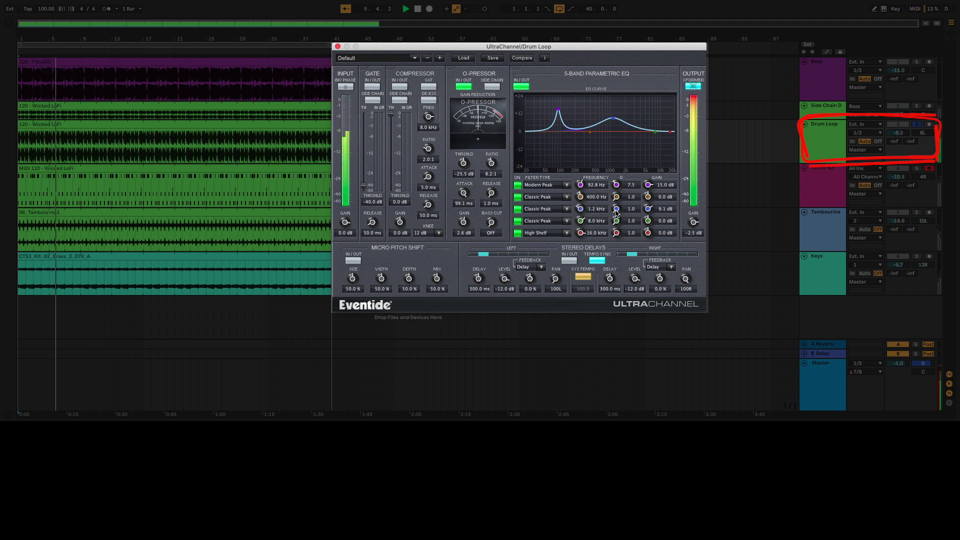
drag(616, 213, 617, 181)
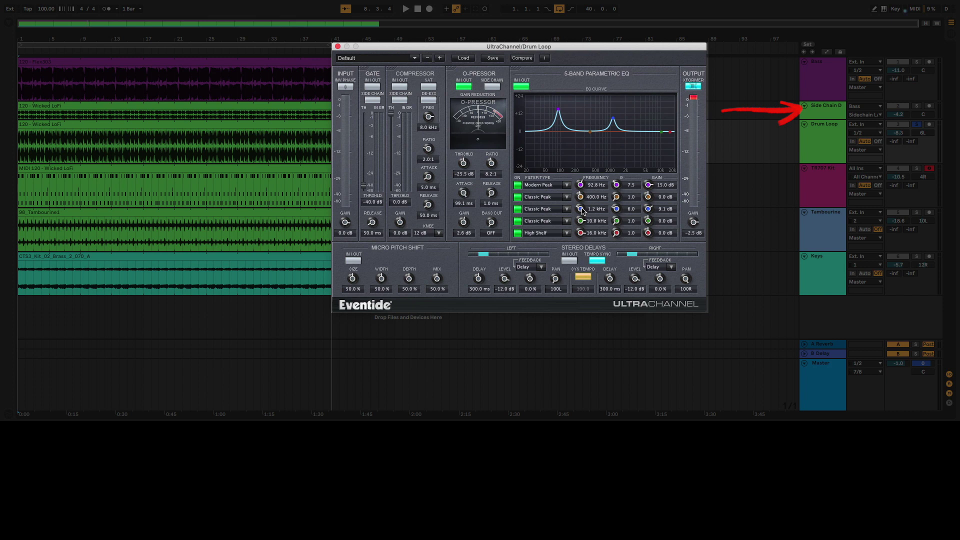
drag(649, 225, 648, 218)
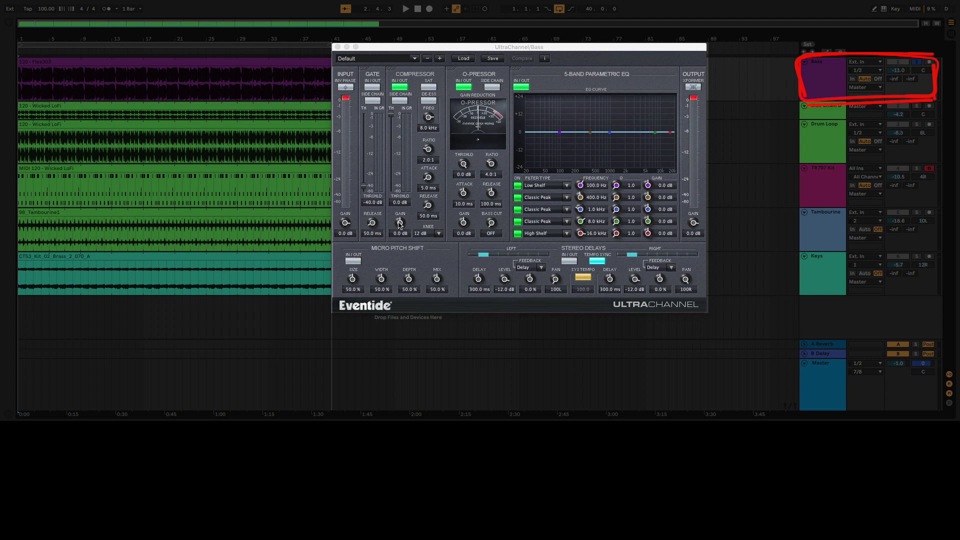
Raise the bass Compressor gain to 24.0 dB, enable saturation and audition the bass.
drag(400, 223, 400, 222)
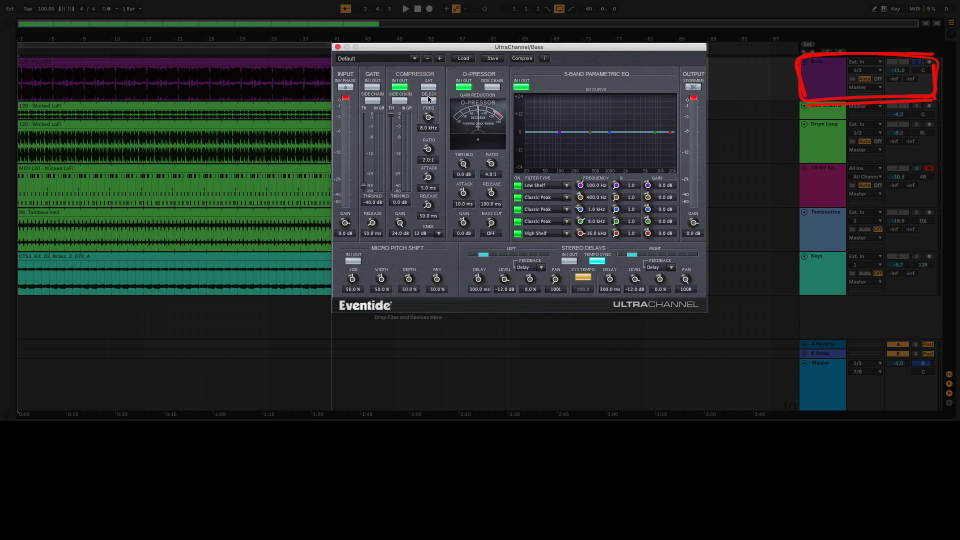
key(space)
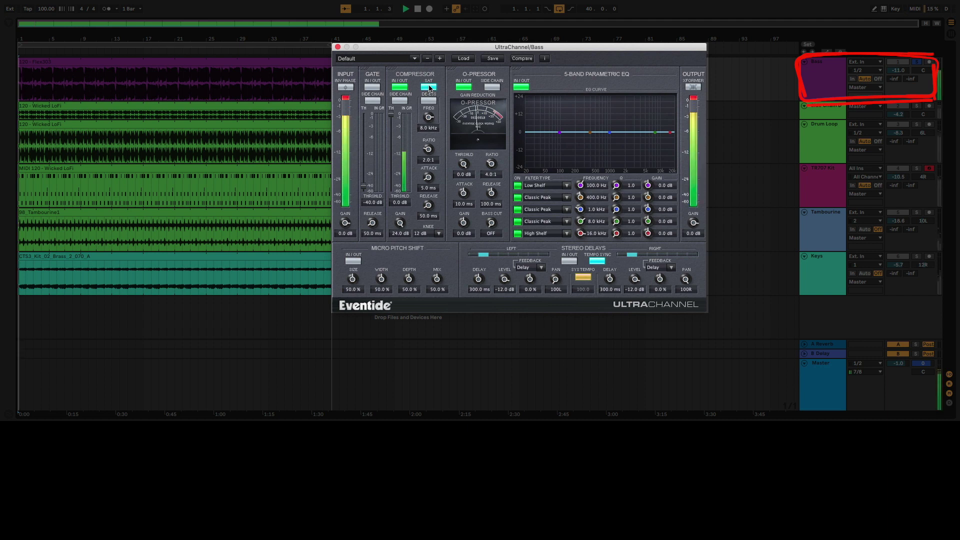
key(space)
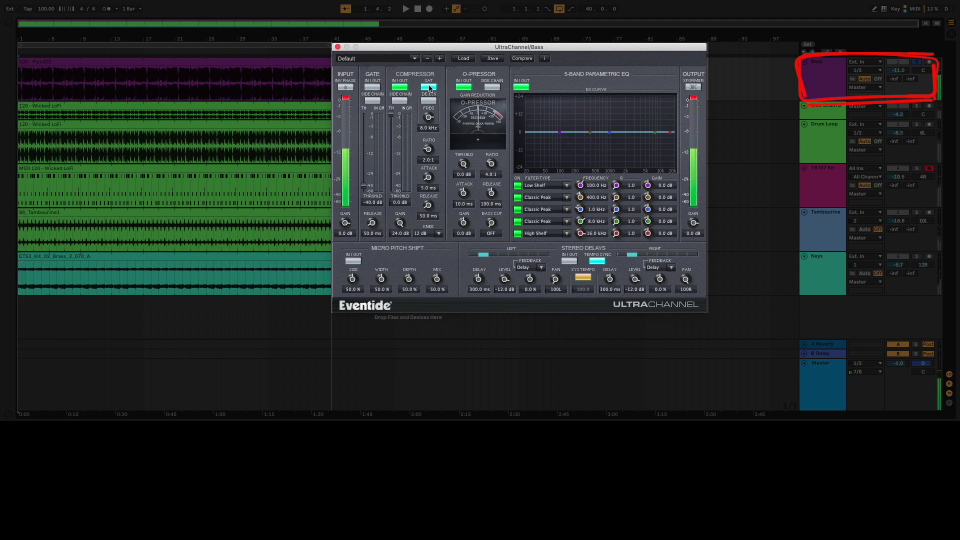
Set the bass O-Pressor to -12.1 dB threshold, 13.2 ms attack and 9.6 dB gain, with the output transformer on and output gain at -11.2 dB.
drag(463, 164, 465, 194)
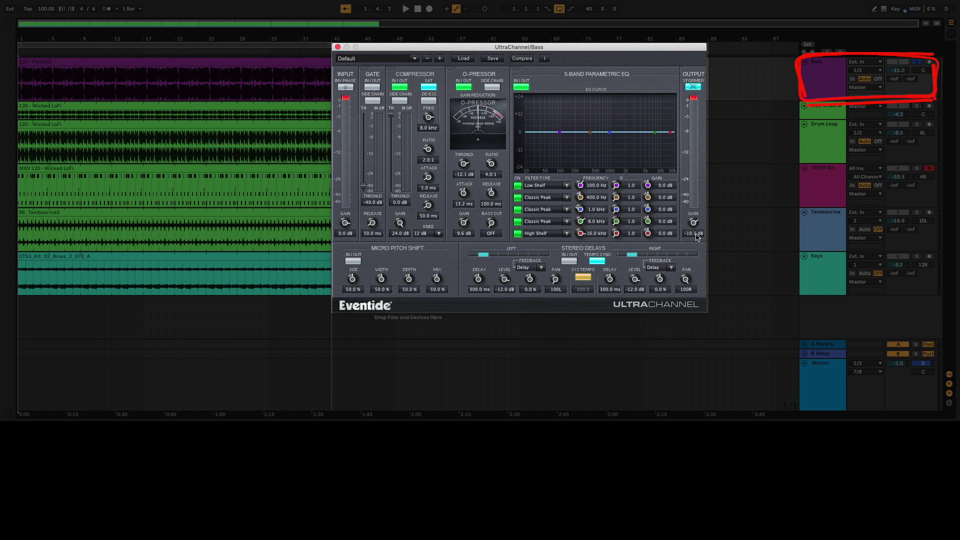
key(space)
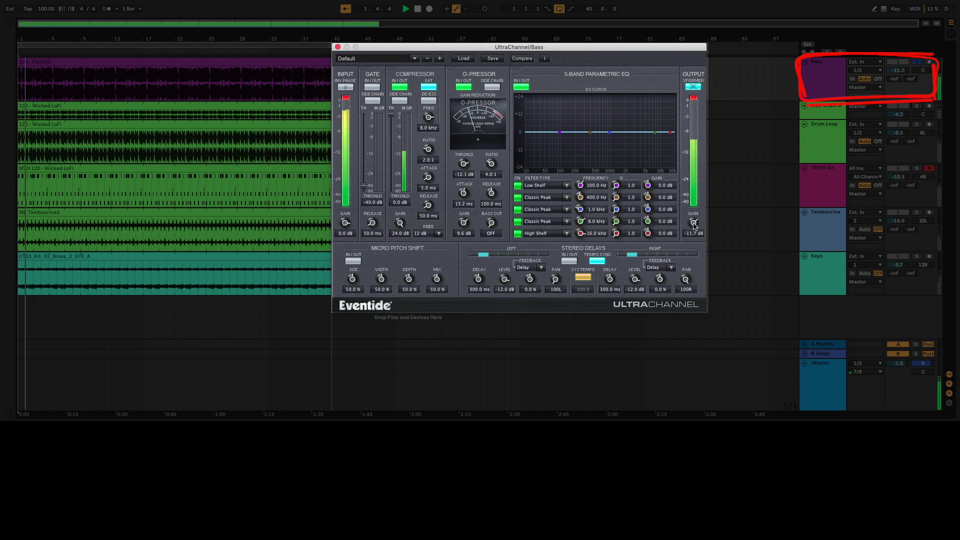
scroll(694, 224, up, 2)
key(space)
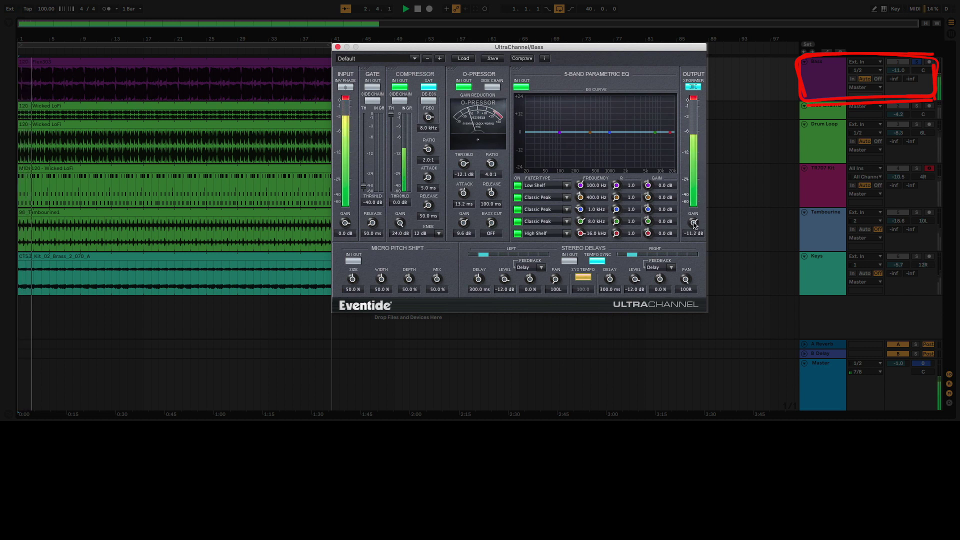
Shape the bass EQ's Low Shelf band at 158.9 Hz with a Q of 3.3 and 5.6 dB gain.
scroll(649, 185, up, 5)
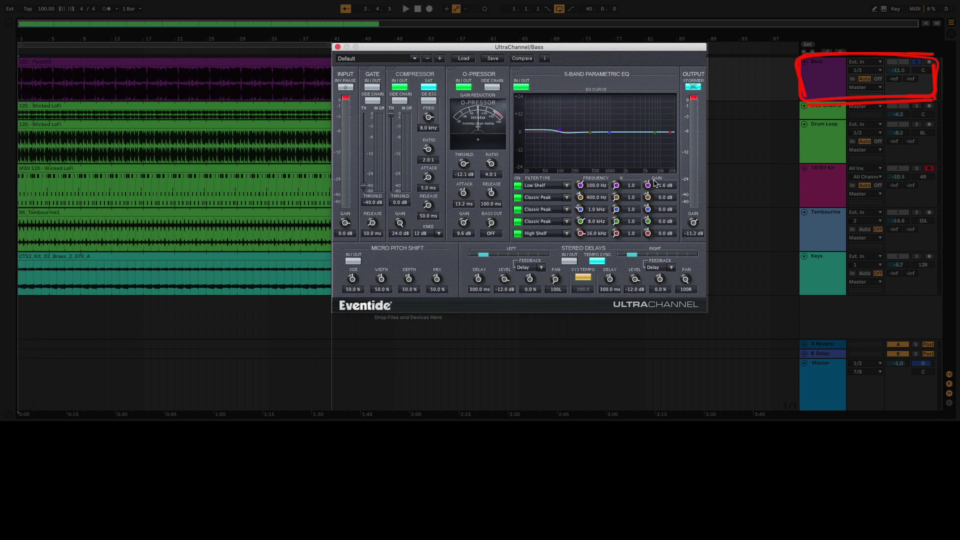
scroll(580, 185, up, 4)
scroll(618, 184, up, 3)
scroll(618, 183, up, 3)
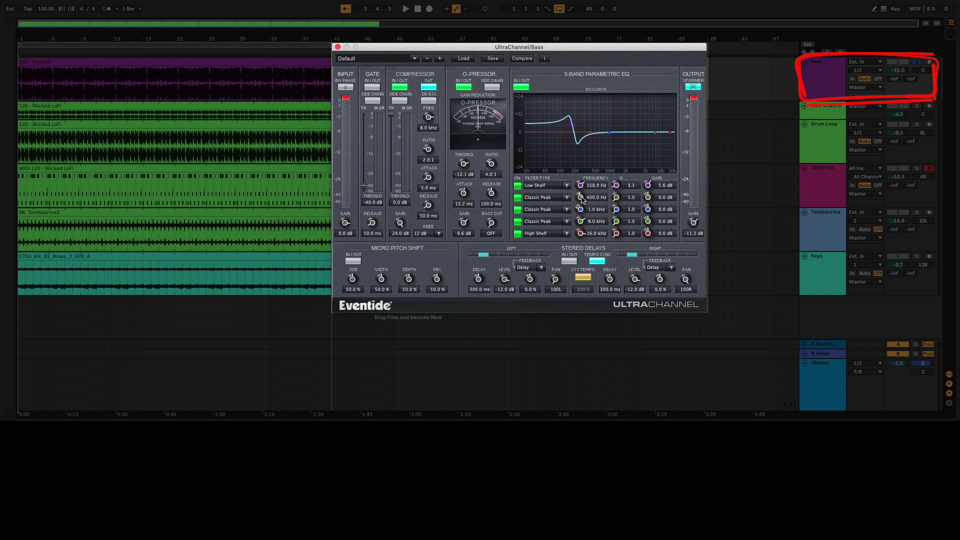
Set the bass EQ's three Classic Peak bands to -0.9 dB at 685.5 Hz, 5.1 dB at 1.4 kHz and 4.4 dB at 2.9 kHz.
scroll(649, 197, down, 1)
scroll(616, 210, up, 9)
scroll(616, 197, up, 3)
drag(648, 221, 648, 211)
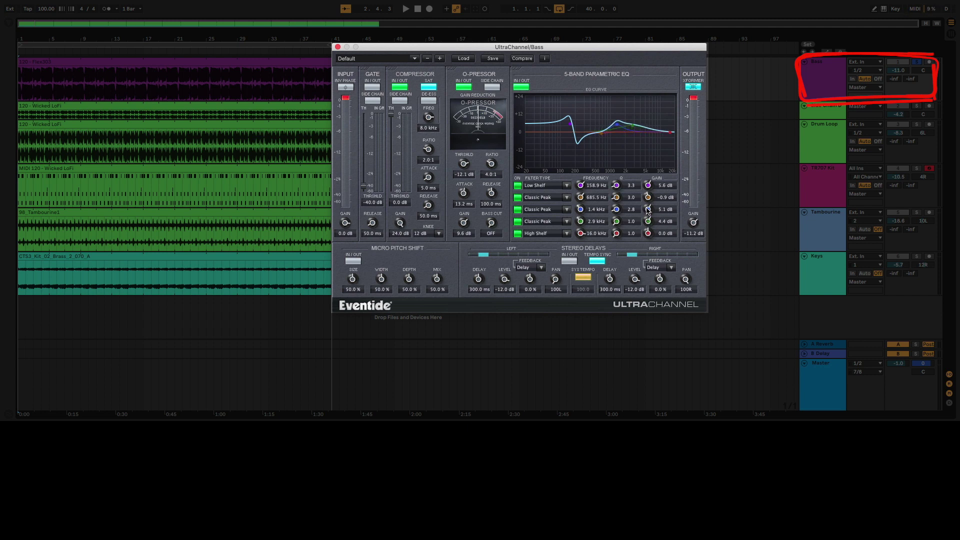
Play the bass and move the Compressor module to the end of the chain, after the parametric EQ.
key(space)
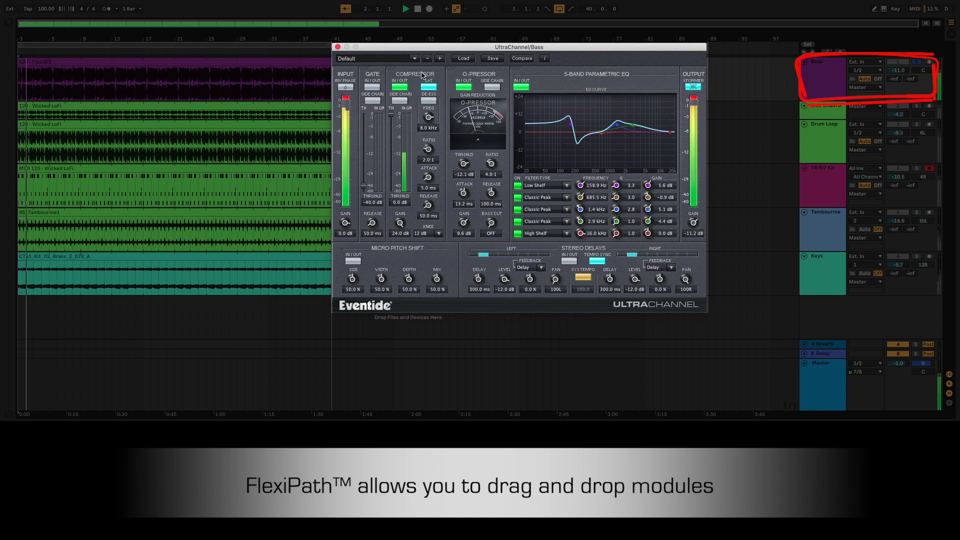
drag(423, 75, 678, 82)
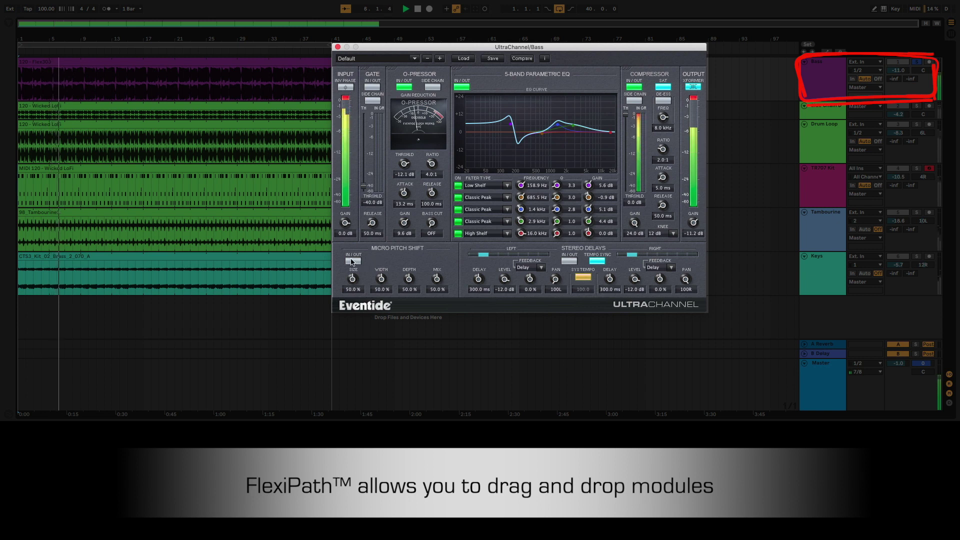
Enable Micro Pitch Shift on the bass with size 75.3%, width 51.3%, depth 33.5% and mix 48.4%.
drag(352, 278, 353, 253)
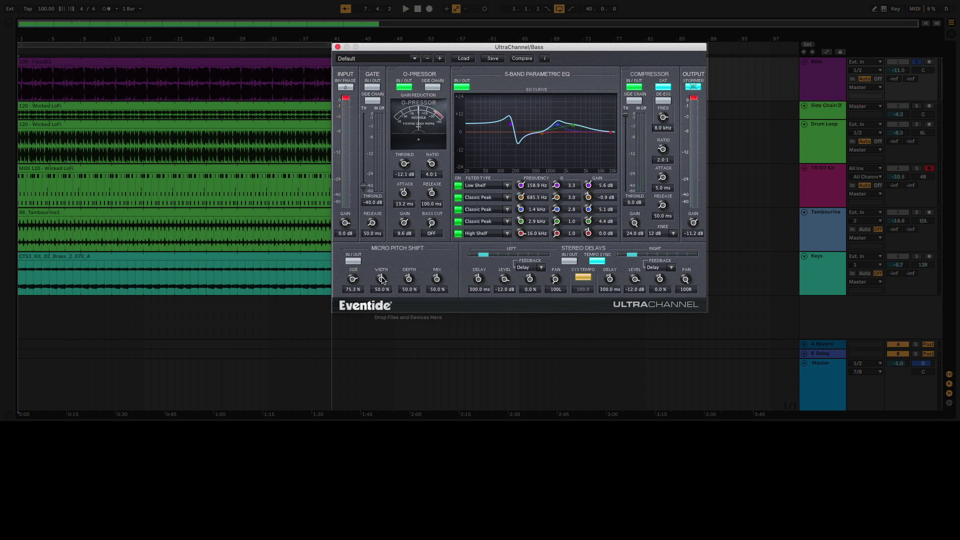
key(space)
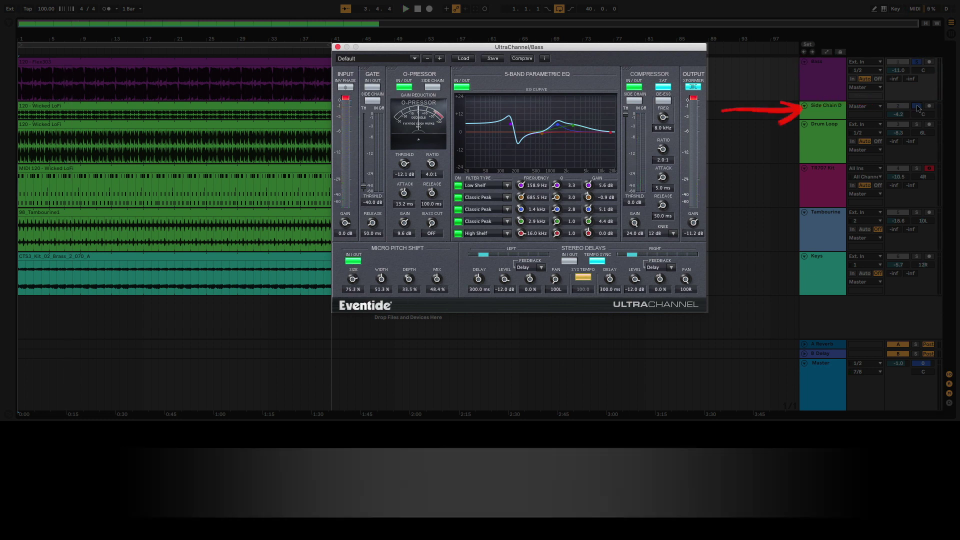
Start playback and route the Side Chain D track's output to the Bass track's Sidechain L/-UltraChannel input.
click(917, 106)
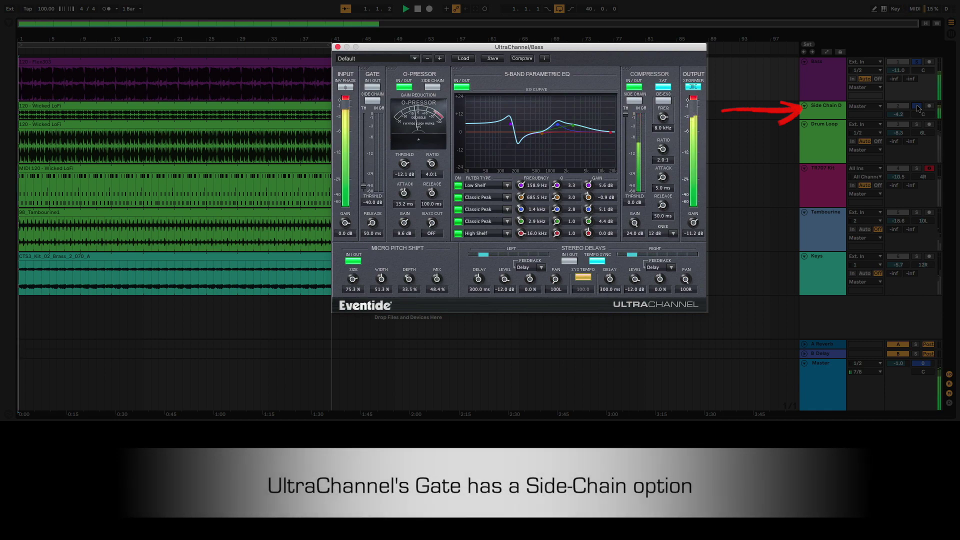
click(833, 109)
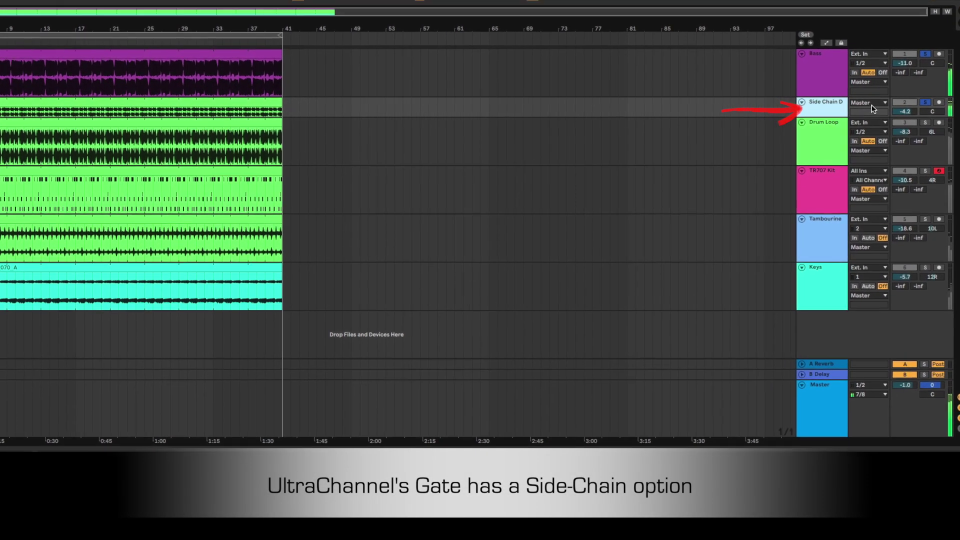
click(876, 106)
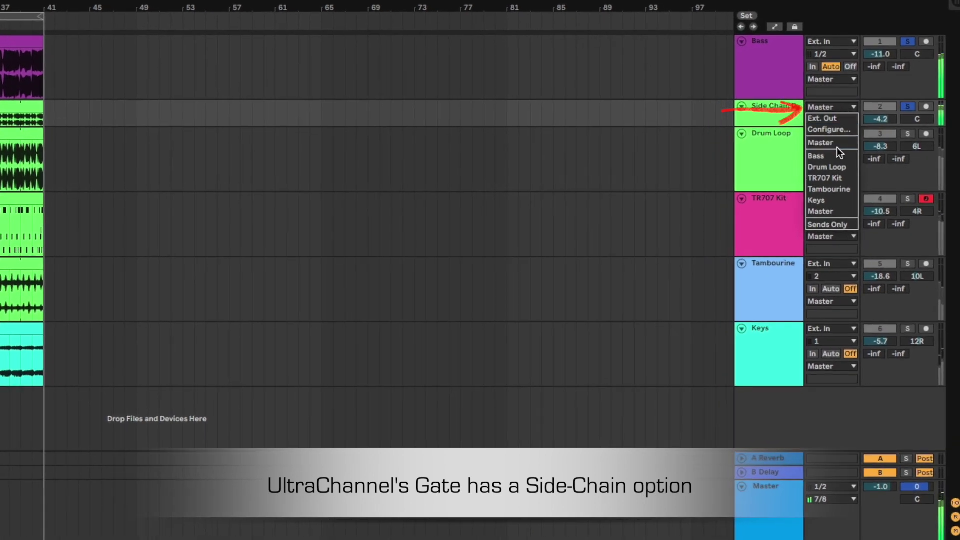
click(836, 155)
click(838, 120)
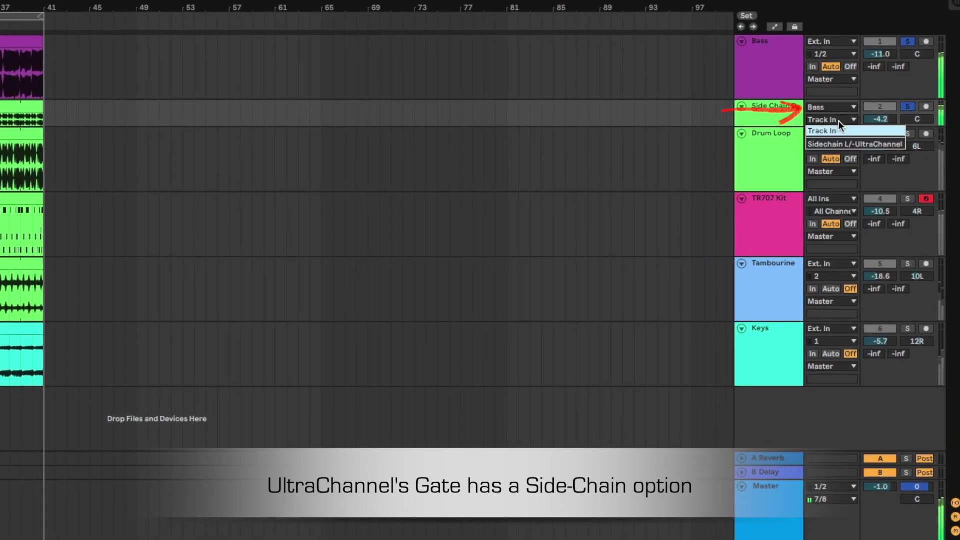
click(838, 144)
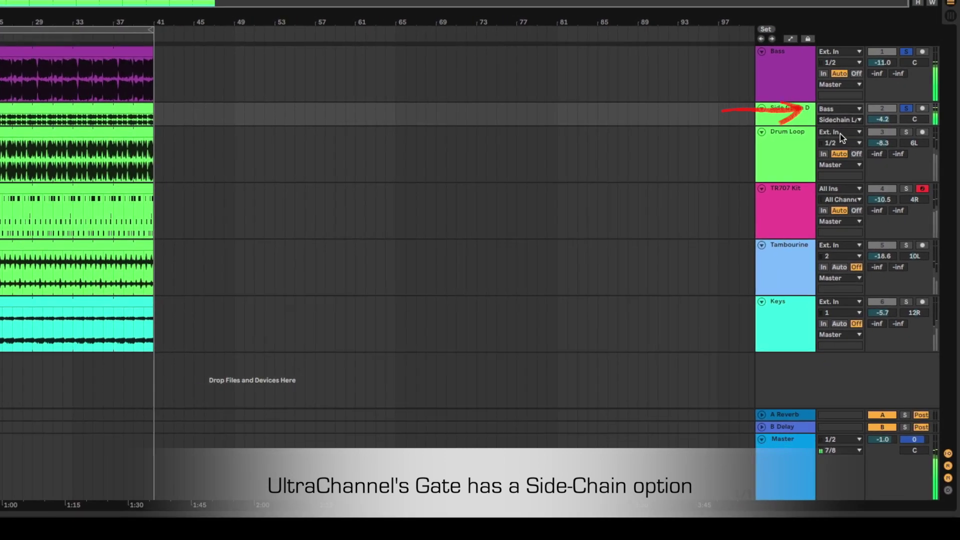
Enable the side-chained gate on the Bass track's UltraChannel with a -11.4 dB threshold and 76.2 ms release.
click(825, 89)
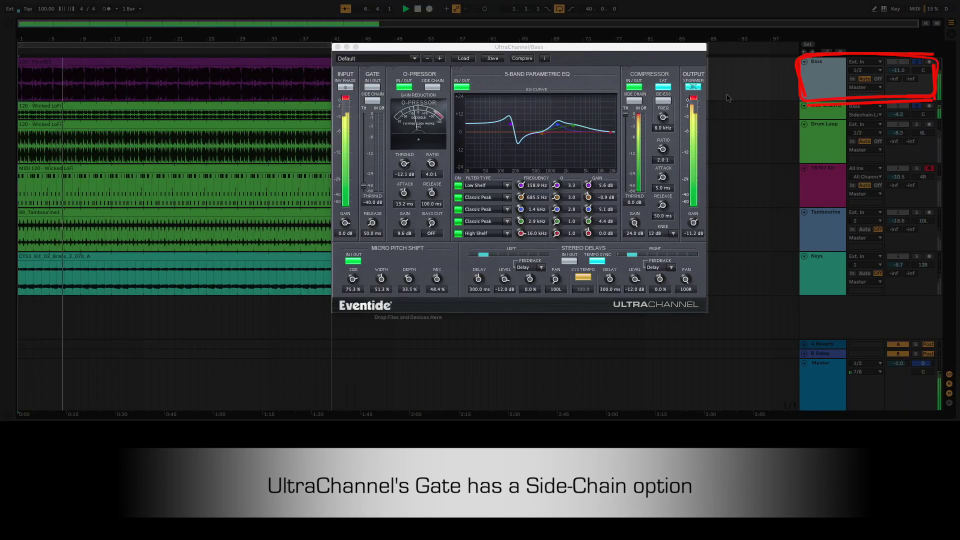
click(372, 100)
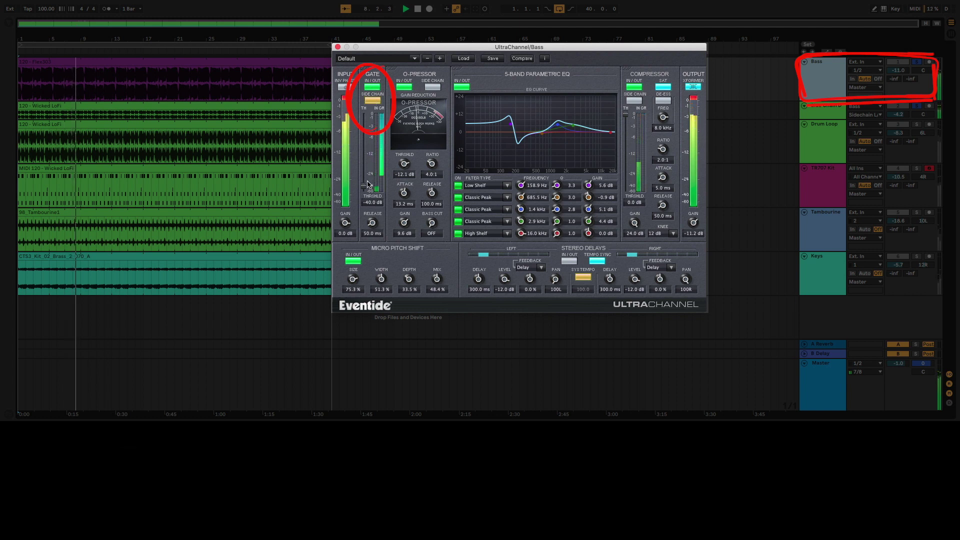
drag(363, 187, 364, 161)
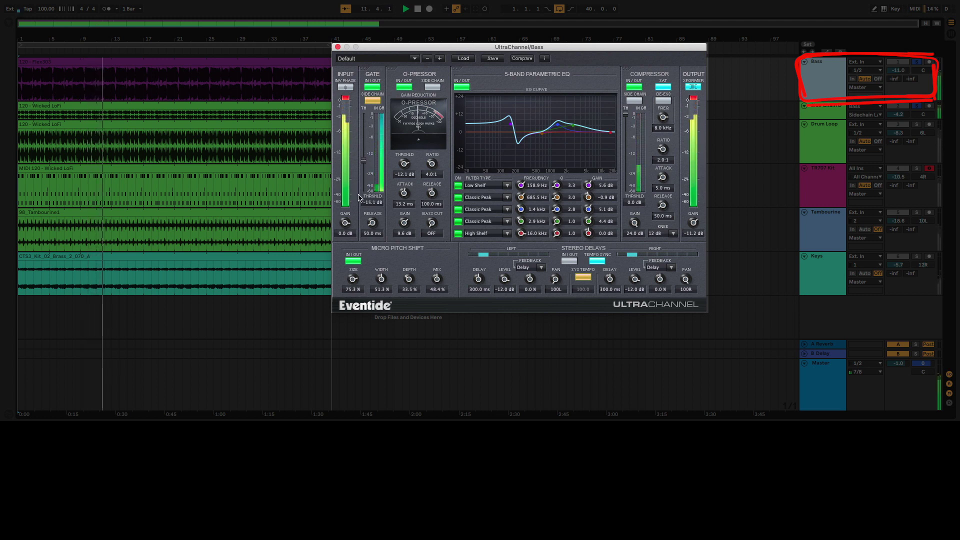
drag(373, 224, 371, 218)
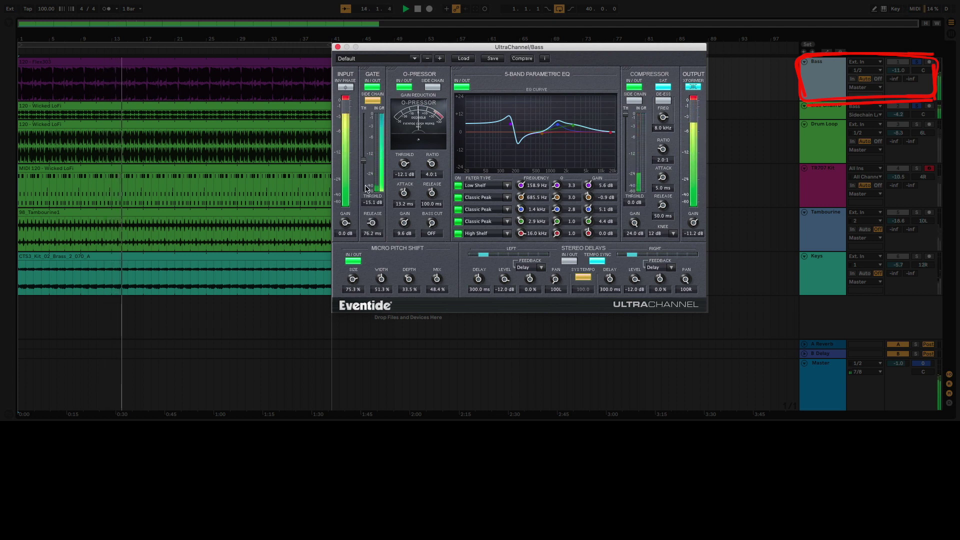
drag(365, 162, 366, 152)
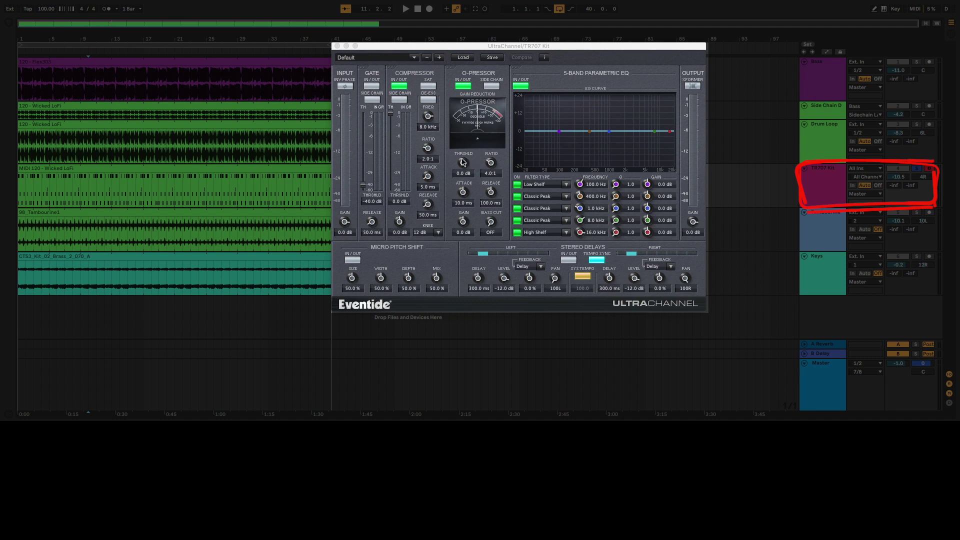
Set the TR707 Kit's O-Pressor to -24.7 dB threshold, 3.8 ms attack, 1.1 ms release and 3.1 dB gain, and its third EQ band to 1.6 kHz.
drag(463, 162, 462, 224)
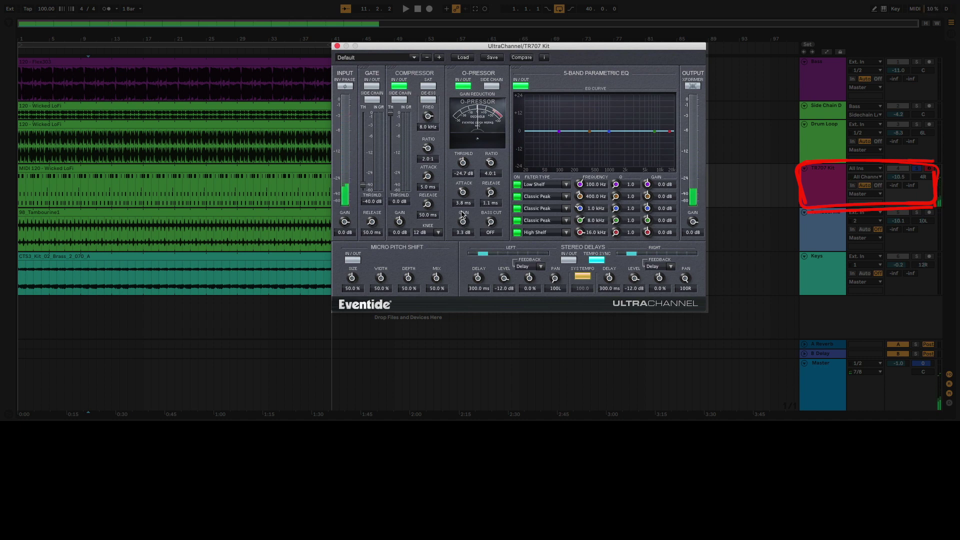
drag(463, 215, 463, 216)
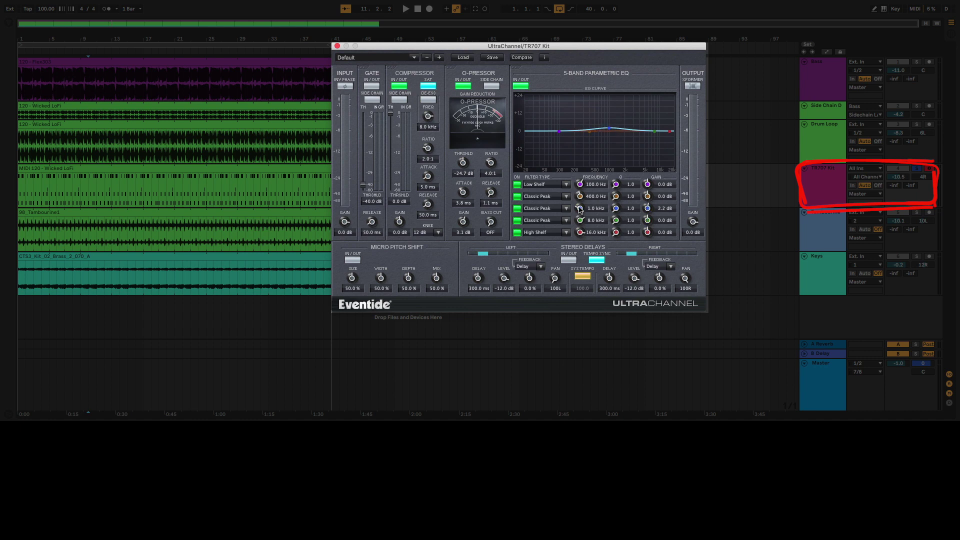
drag(580, 209, 581, 188)
Enable the TR707 Kit's output transformer and Micro Pitch Shift with size 91.3%, width 95.5%, depth 79.8% and mix 53.0%.
click(693, 86)
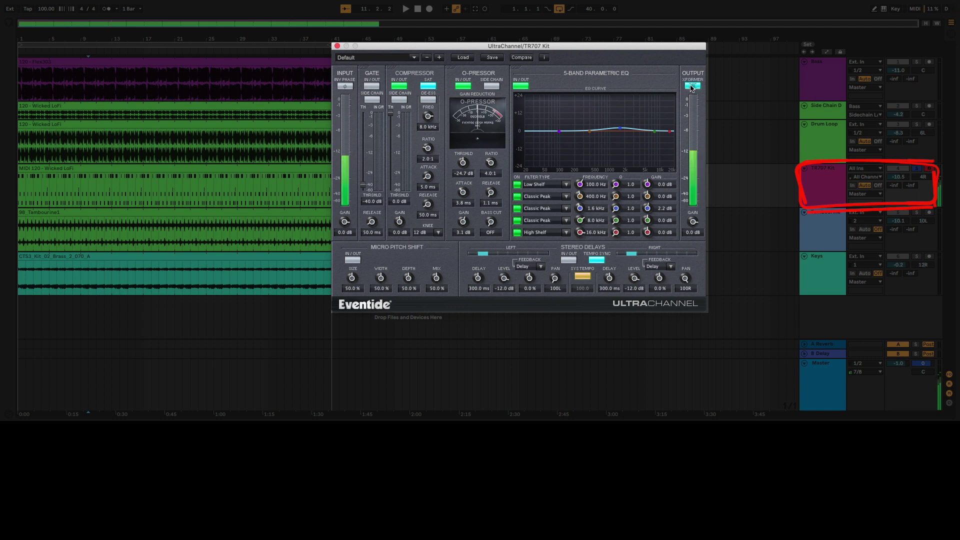
click(353, 260)
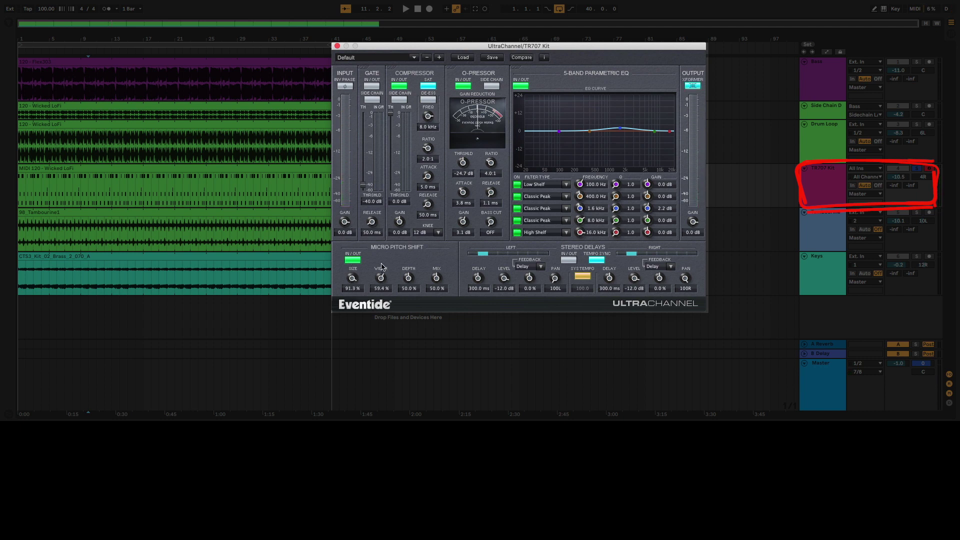
drag(433, 282, 433, 279)
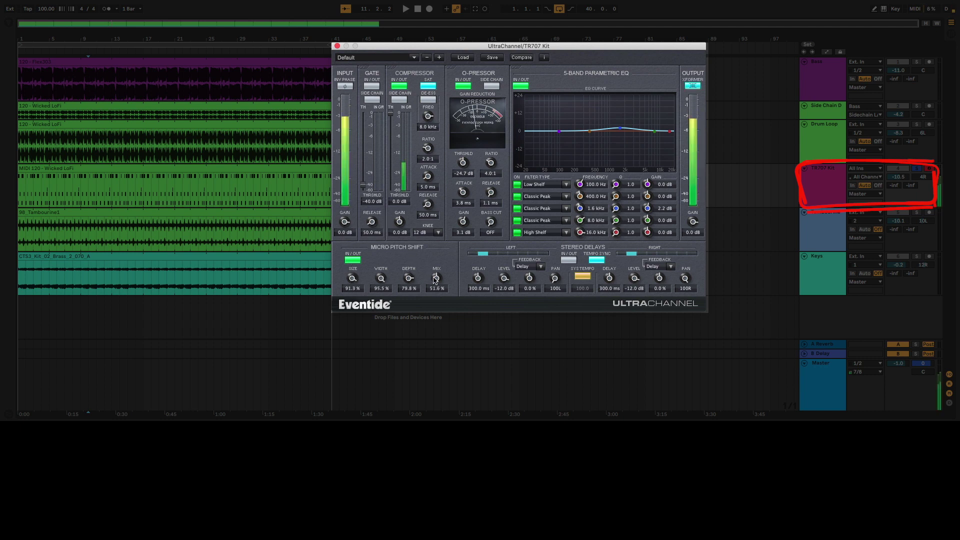
Enable the TR707 Kit's Stereo Delays at 71.2 ms left with 19.2% feedback and 92.2 ms right with 24.7% feedback, and start playback.
click(569, 260)
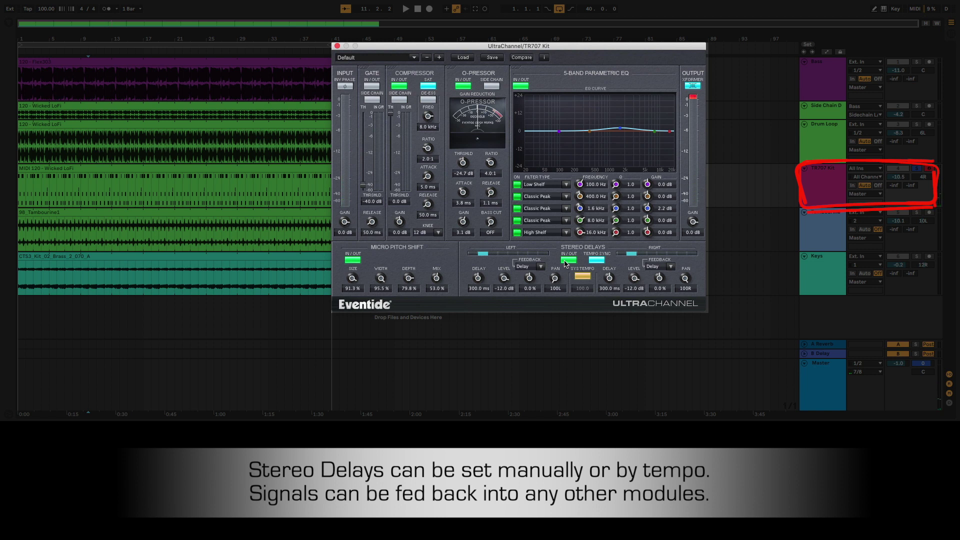
drag(477, 279, 470, 328)
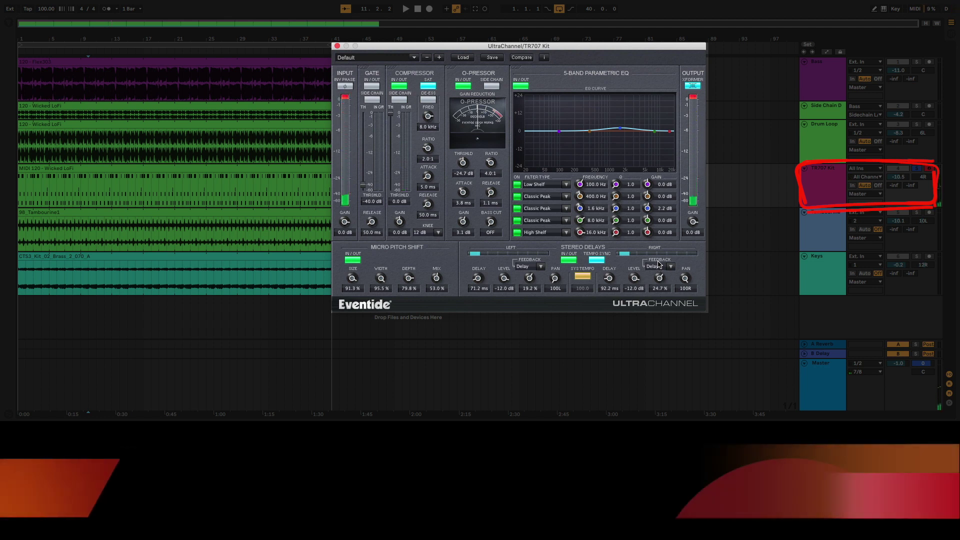
key(space)
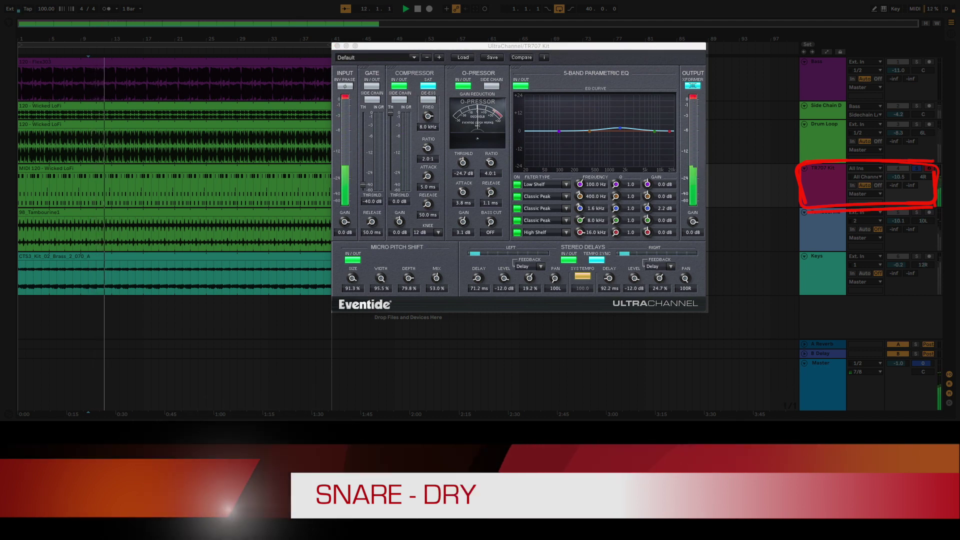
Play the full mix and review the UltraChannel settings on the Bass, Drum Loop, TR707 Kit, Tambourine and Keys tracks.
click(784, 400)
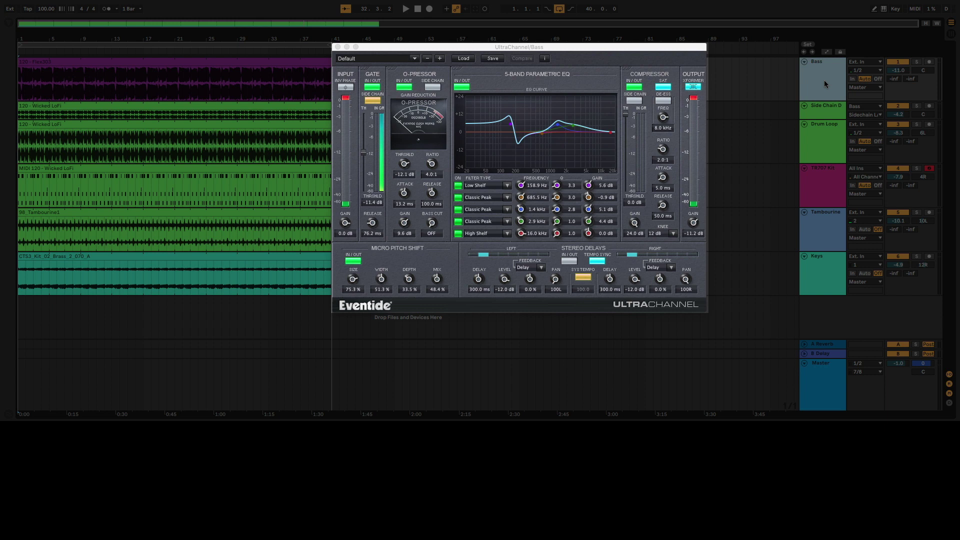
key(space)
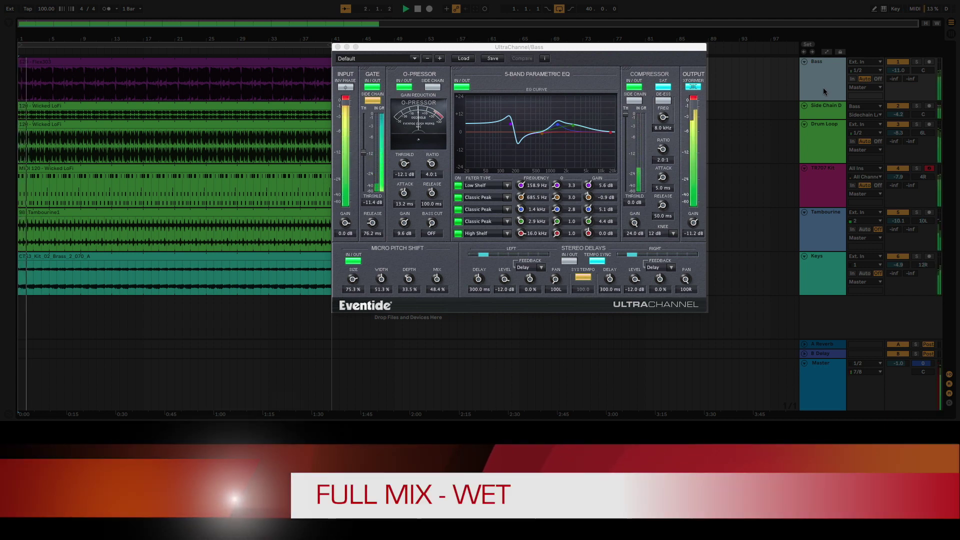
click(821, 135)
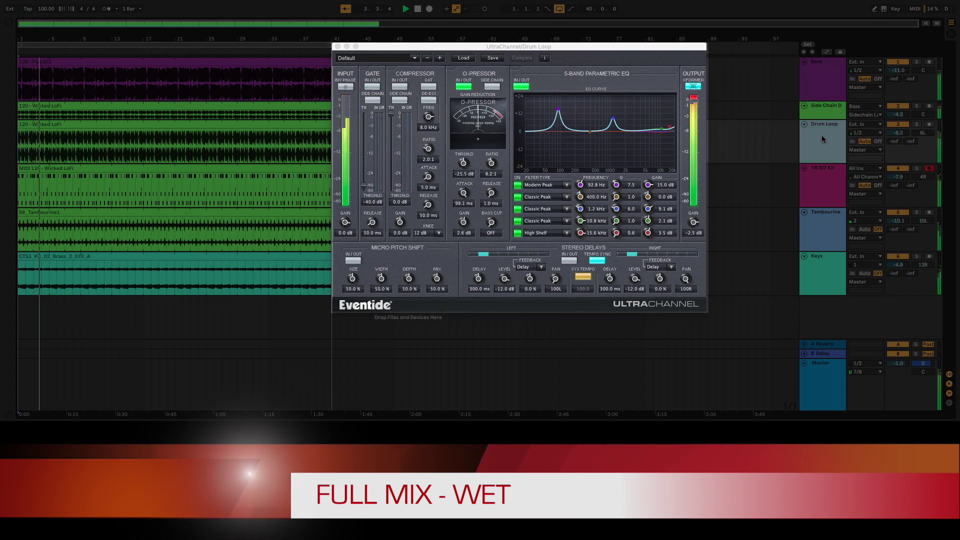
click(818, 187)
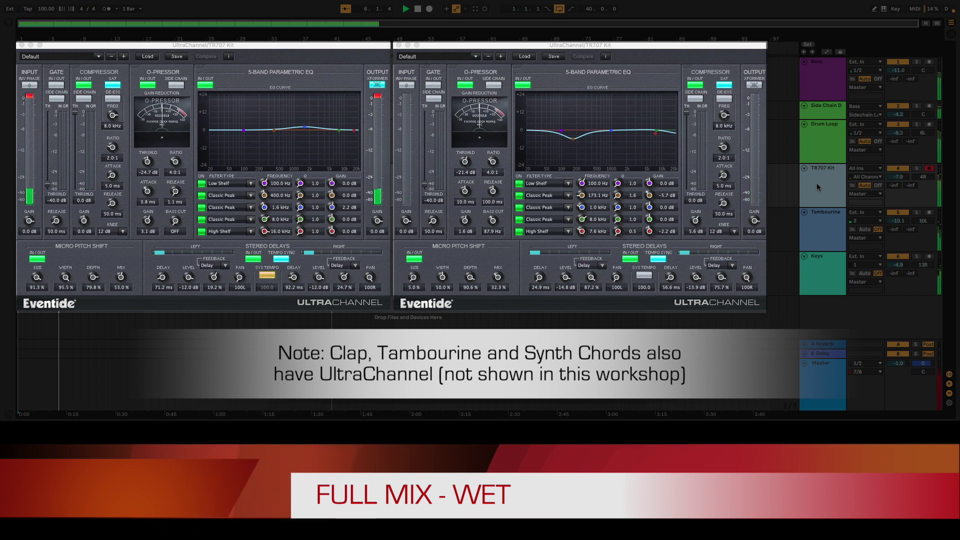
click(818, 223)
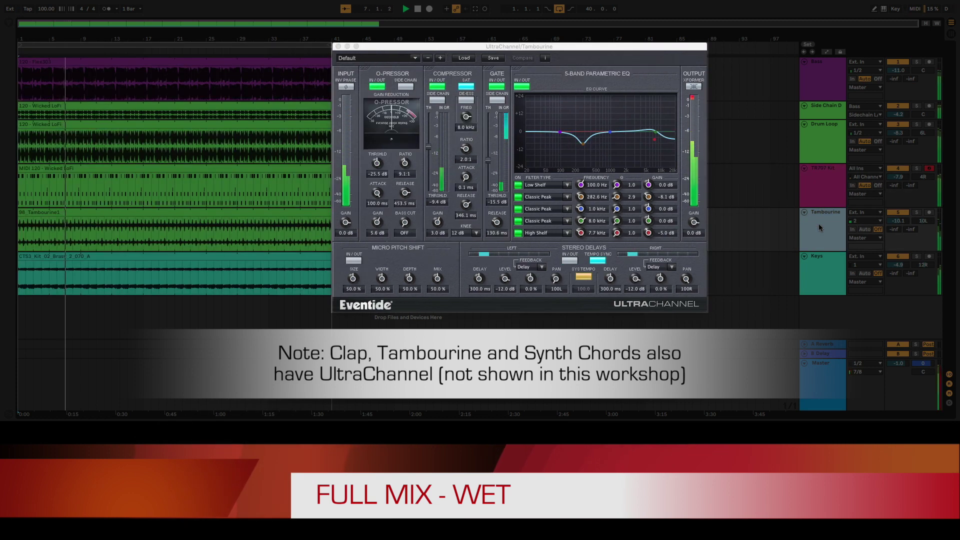
click(817, 274)
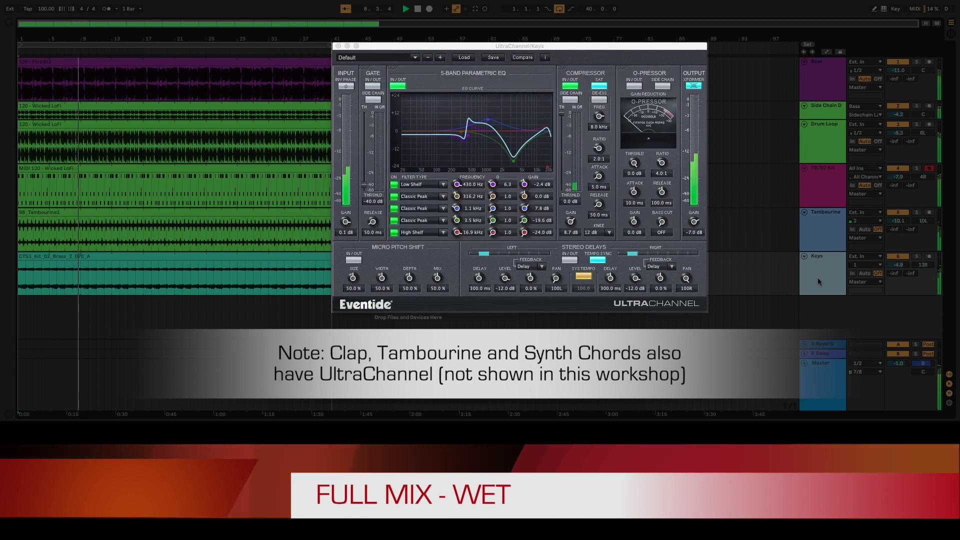